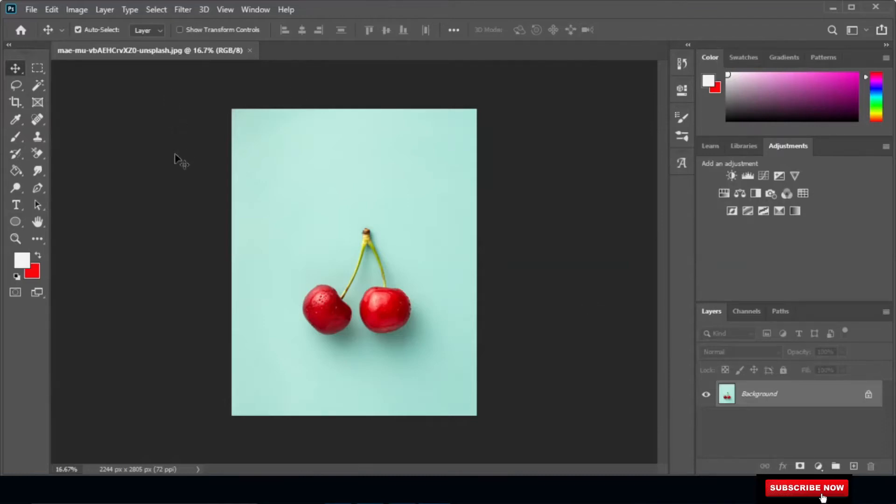
Choose the Lasso tool and convert the locked Background into an editable regular layer.
click(18, 87)
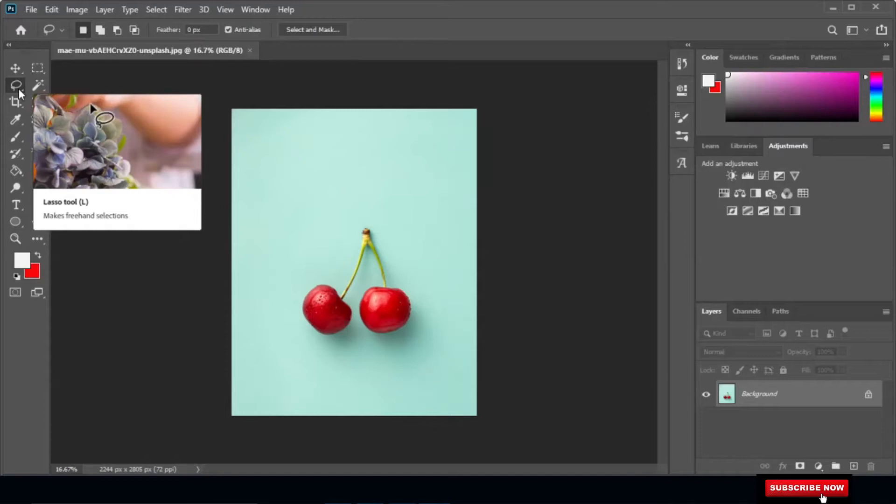
right_click(18, 88)
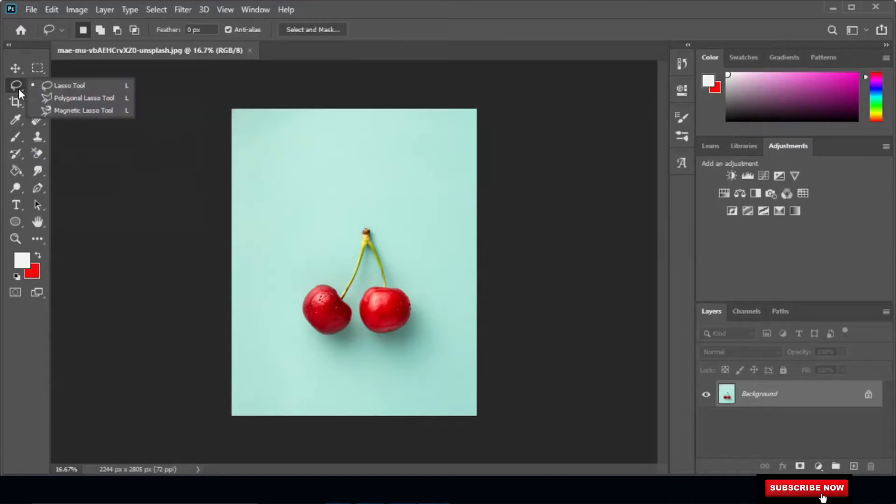
click(93, 84)
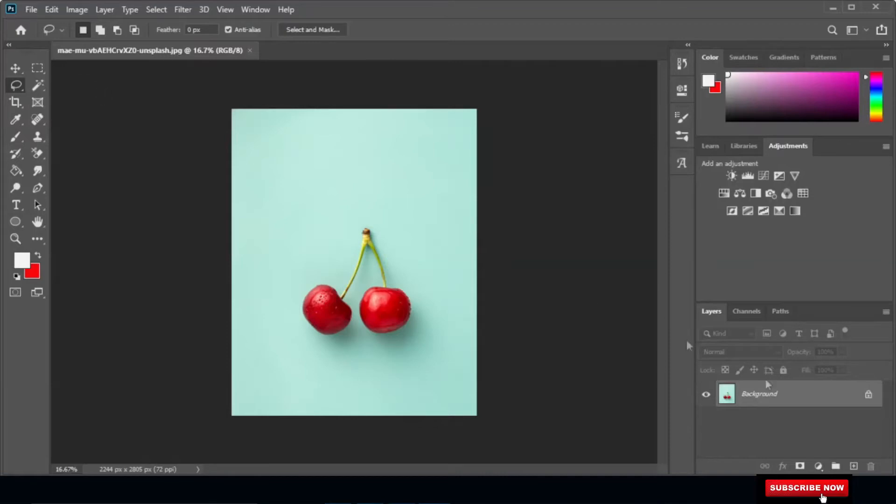
double_click(846, 399)
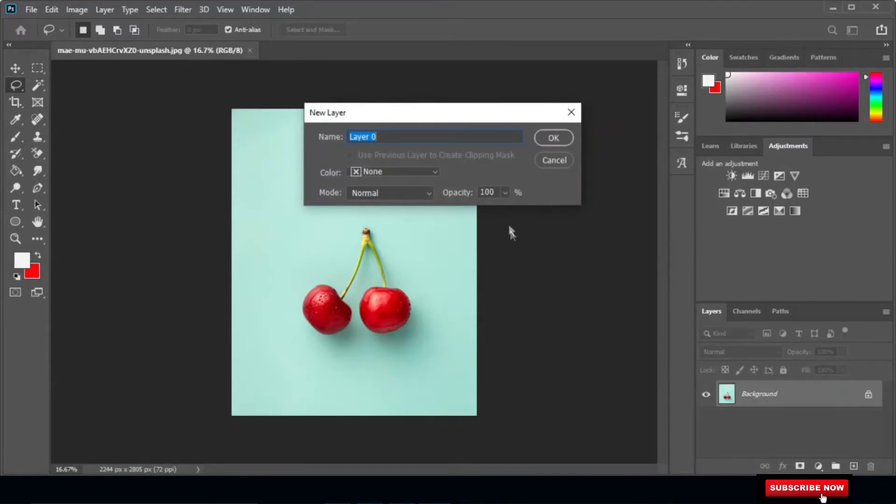
click(551, 138)
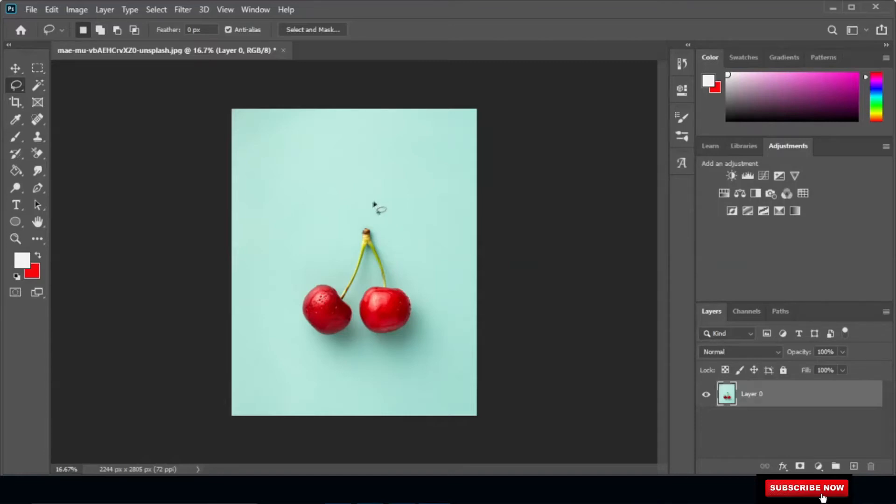
Lasso loosely around the cherries and free-transform the selection larger, to about 142% width and 137% height.
mouse_move(376, 205)
mouse_down()
mouse_move(398, 224)
mouse_move(419, 286)
mouse_move(421, 338)
mouse_move(409, 348)
mouse_move(326, 359)
mouse_move(297, 337)
mouse_move(293, 293)
mouse_move(376, 209)
mouse_up()
right_click(350, 301)
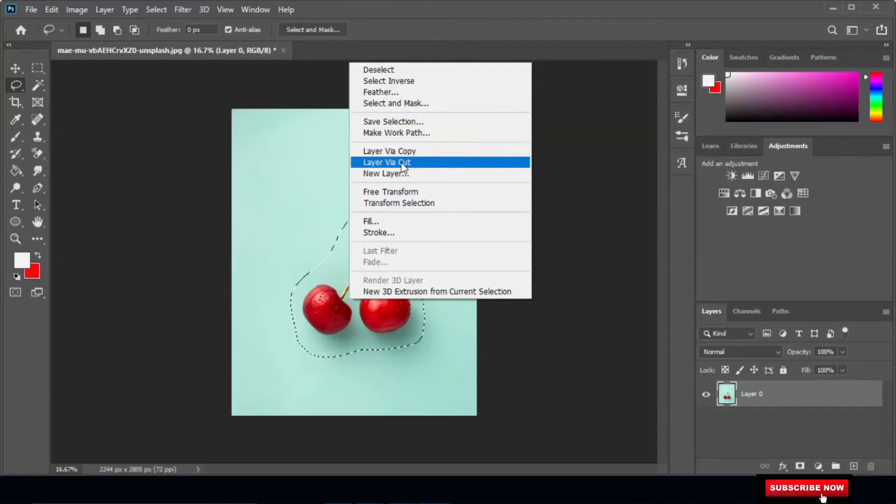
click(405, 193)
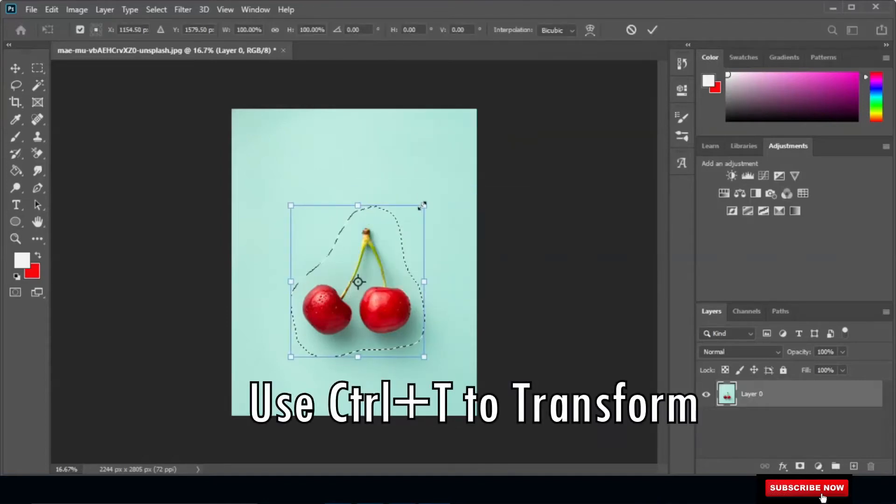
drag(422, 206, 456, 164)
drag(292, 166, 268, 149)
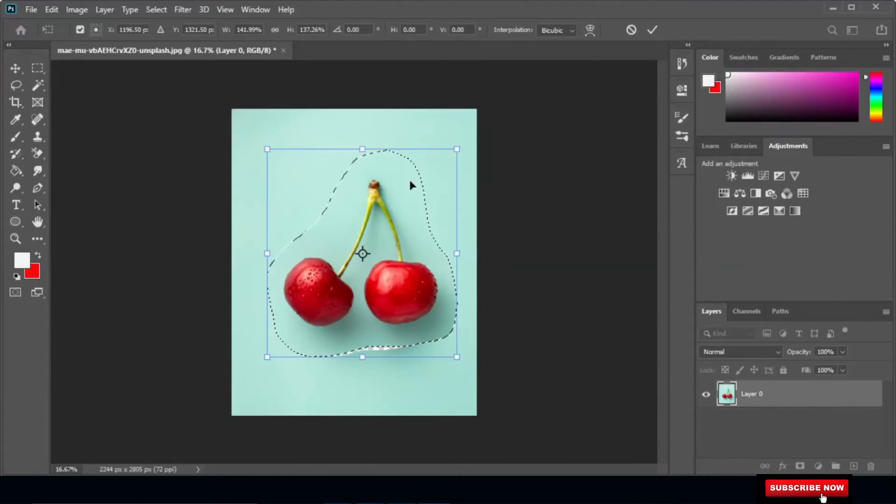
key(Return)
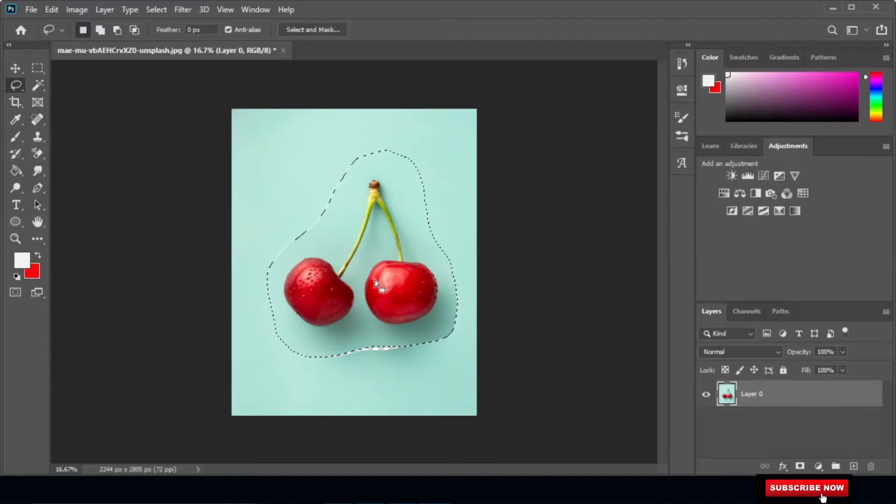
Clear the current selection with the Rectangular Marquee tool.
click(37, 69)
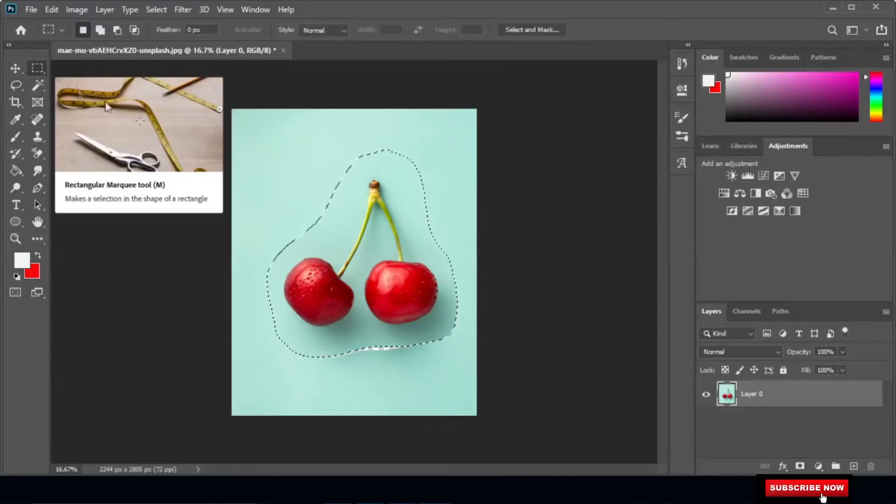
click(262, 164)
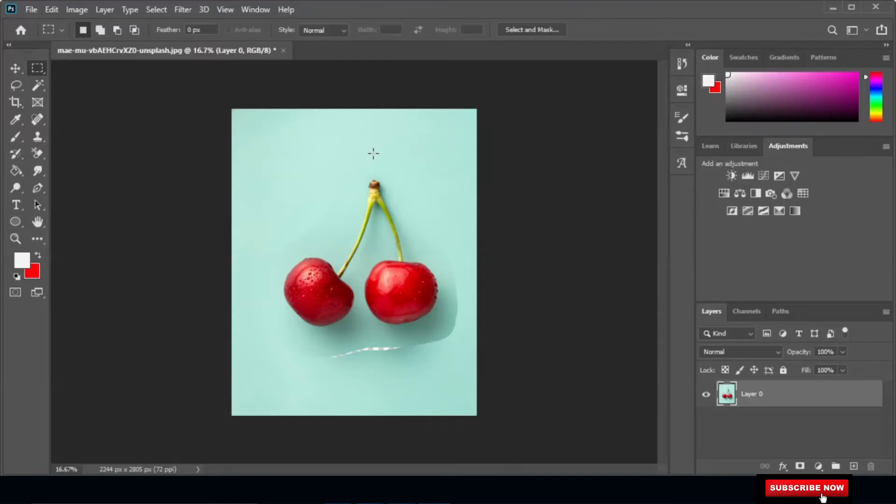
click(17, 85)
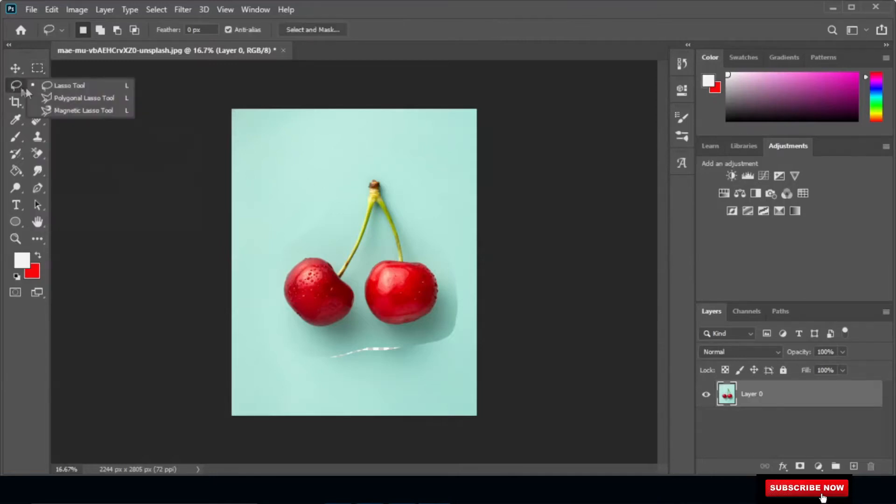
click(73, 98)
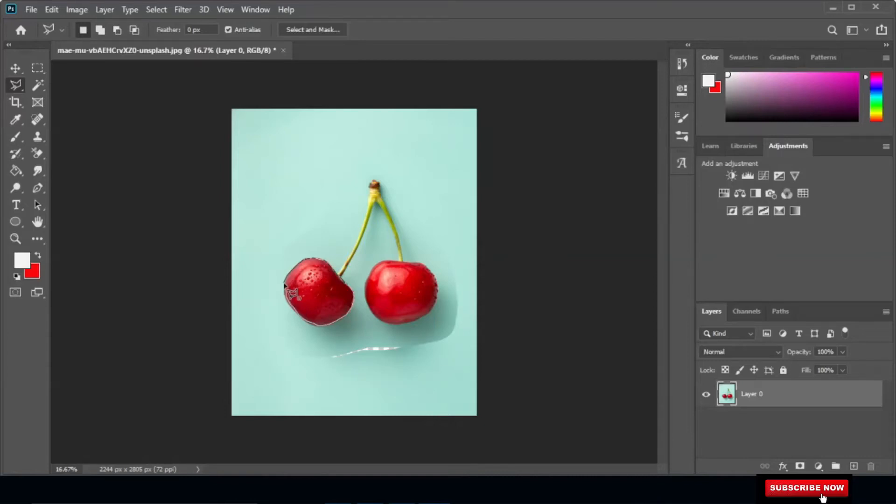
click(284, 283)
click(37, 68)
click(264, 229)
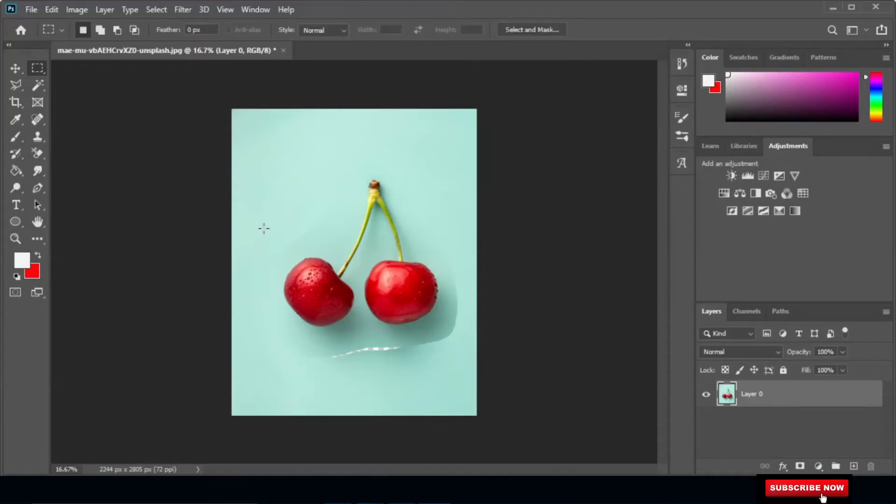
key(l)
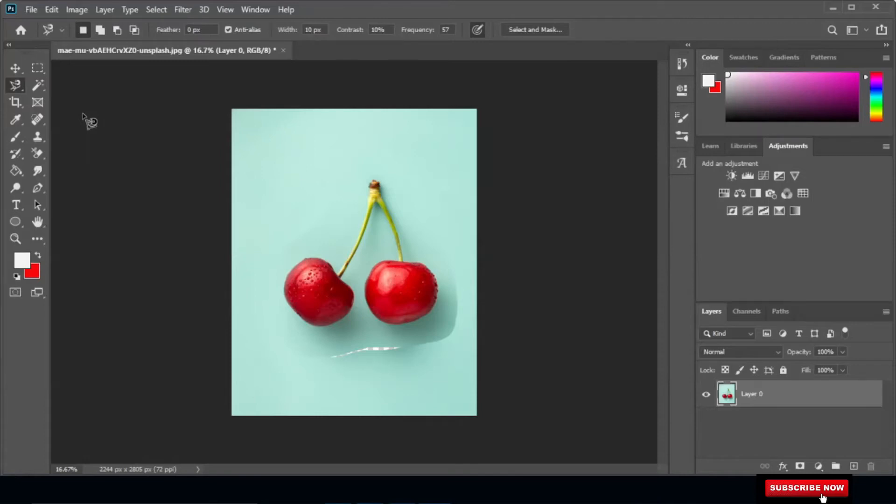
click(284, 287)
Switch to the Object Selection tool and select the cherries automatically with Select Subject.
click(41, 68)
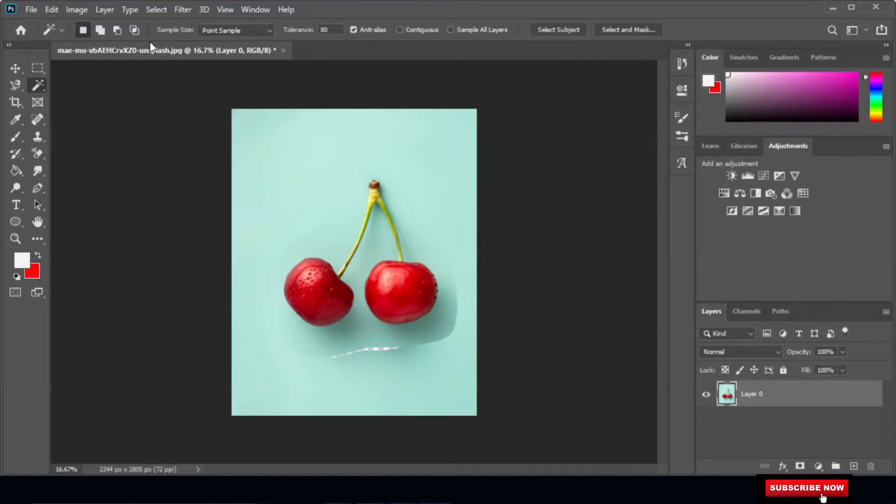
right_click(38, 88)
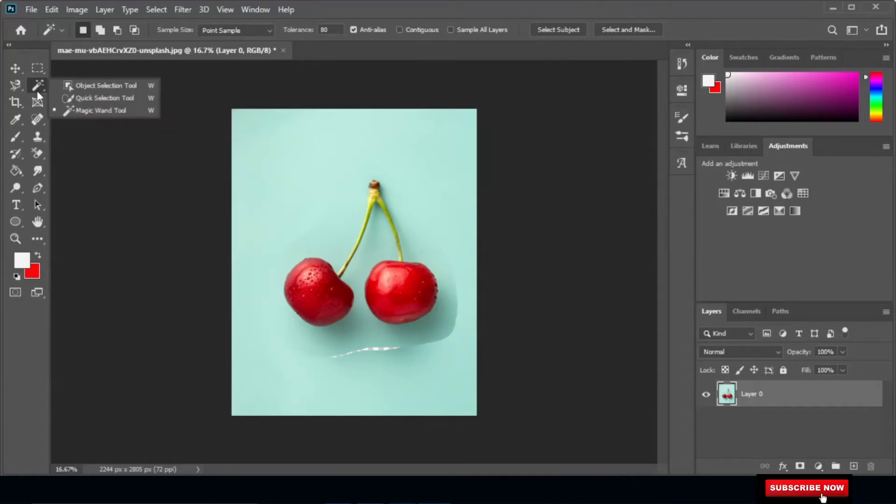
click(141, 88)
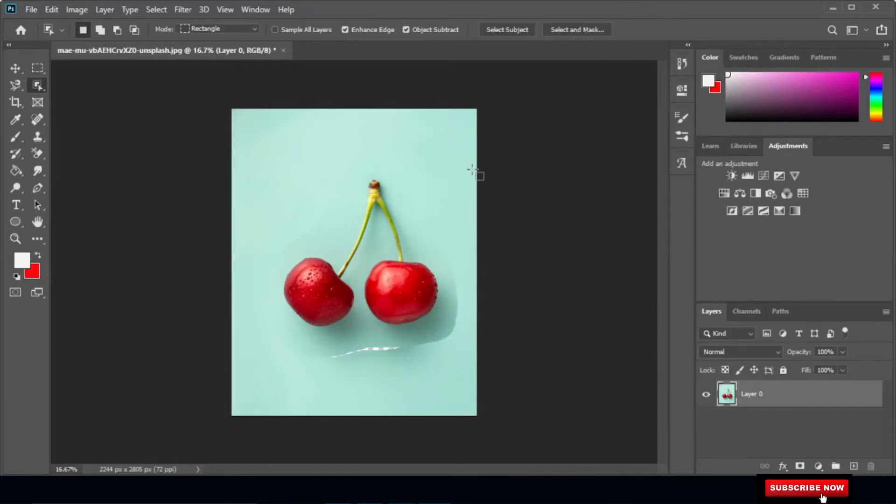
click(514, 30)
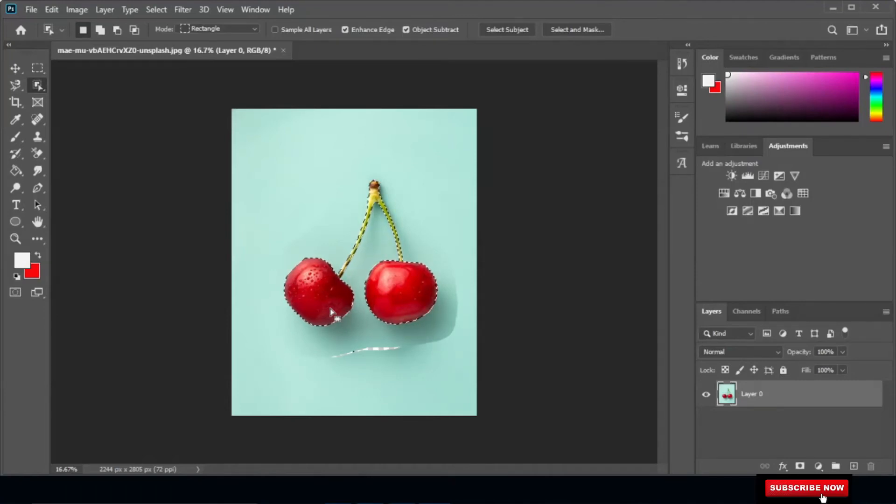
Cut the selected cherries onto a new layer and toggle the original layer's visibility to check the cutout.
right_click(317, 295)
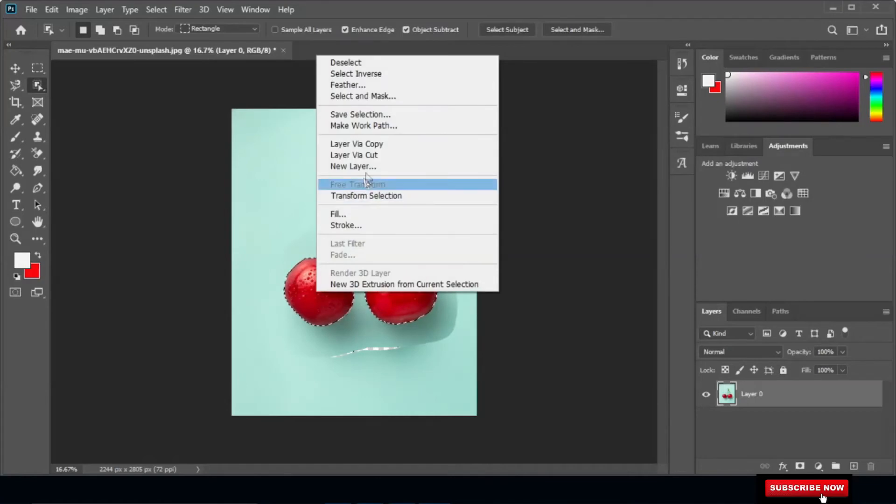
click(383, 160)
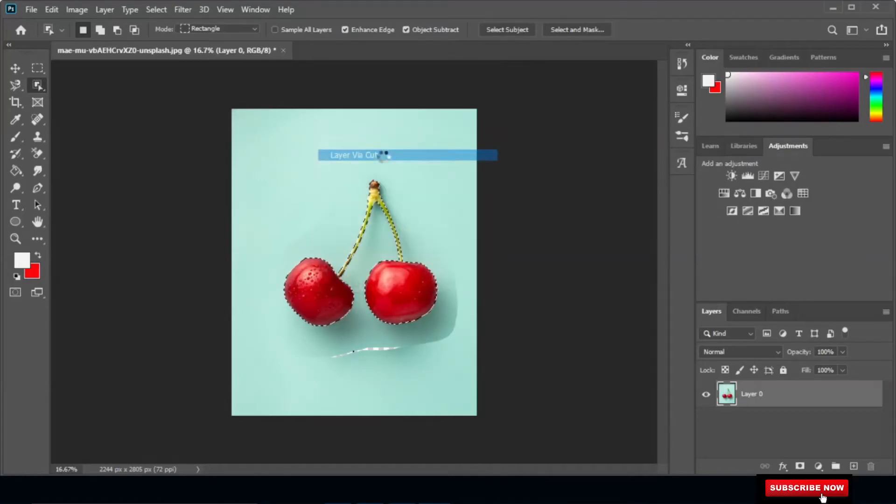
click(706, 422)
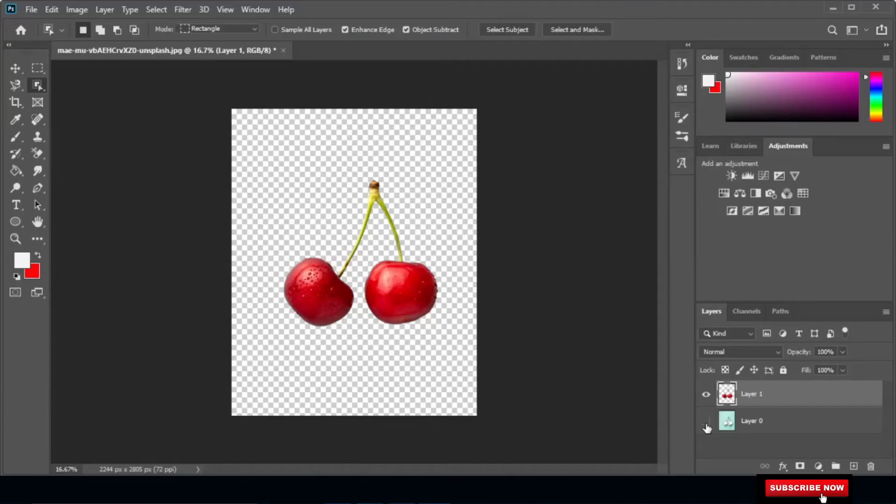
click(707, 424)
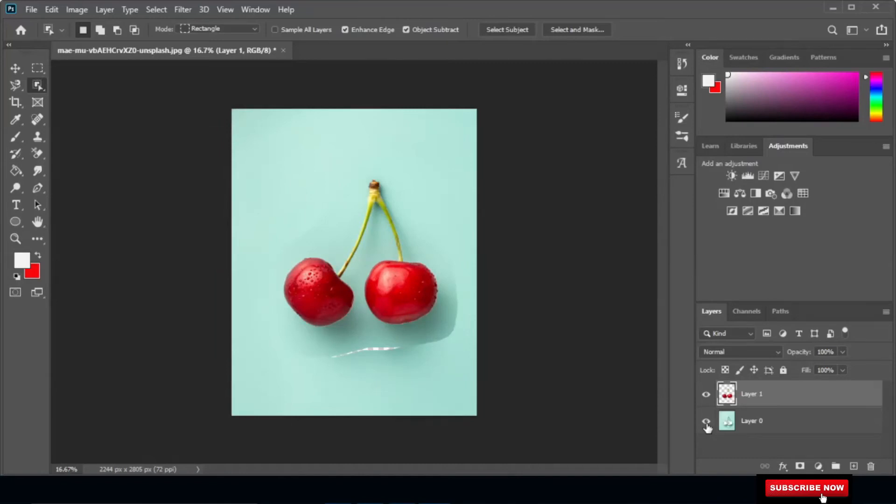
Select the cherries with the Quick Selection tool using a 124 px brush.
click(706, 423)
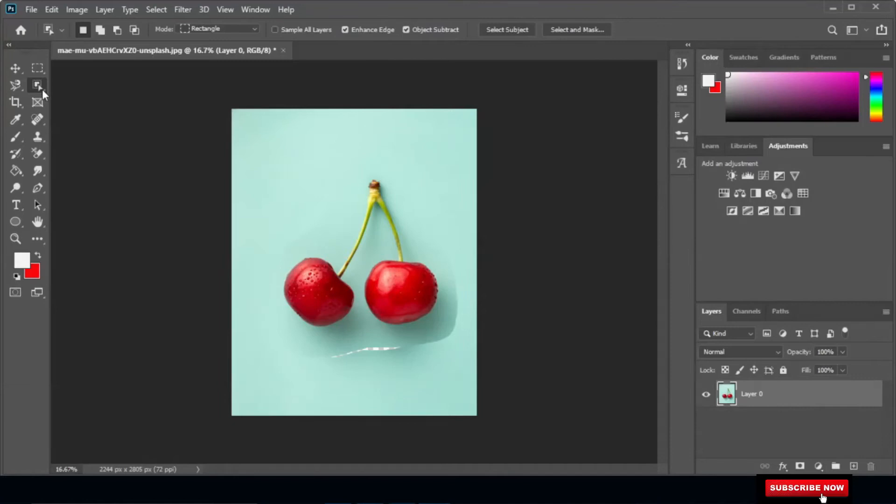
right_click(43, 90)
click(87, 99)
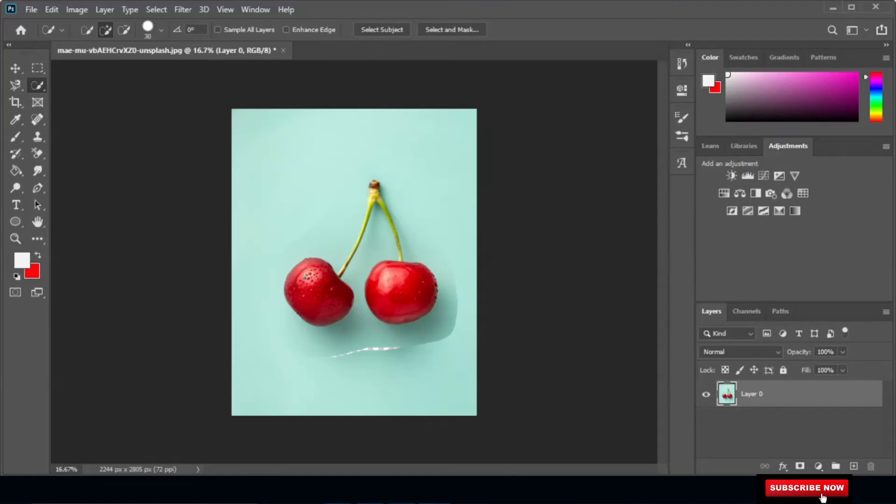
click(161, 31)
drag(106, 68, 124, 68)
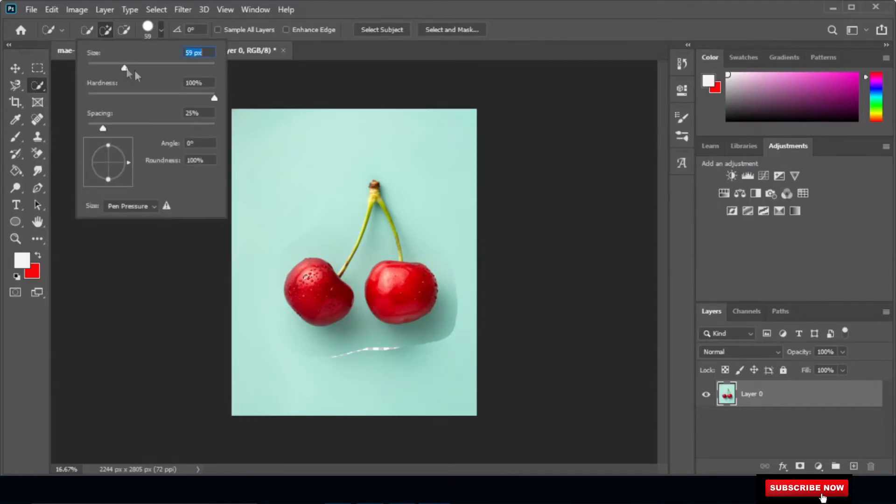
click(159, 64)
click(306, 276)
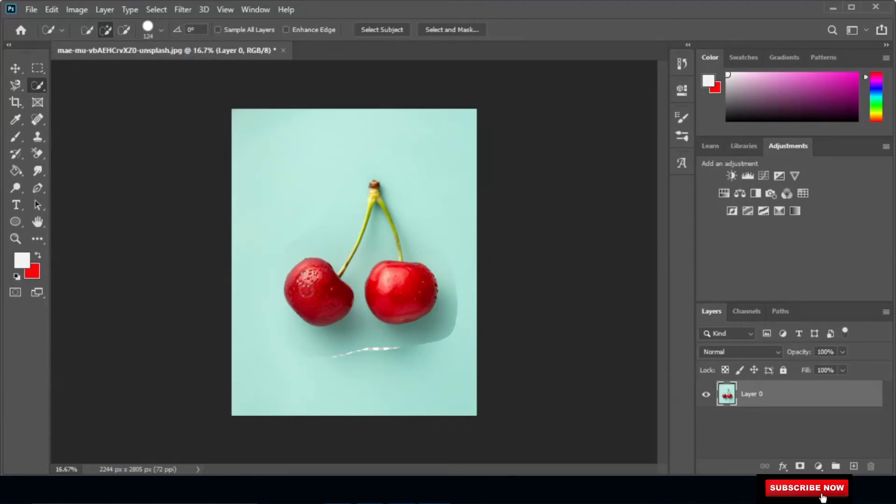
click(312, 292)
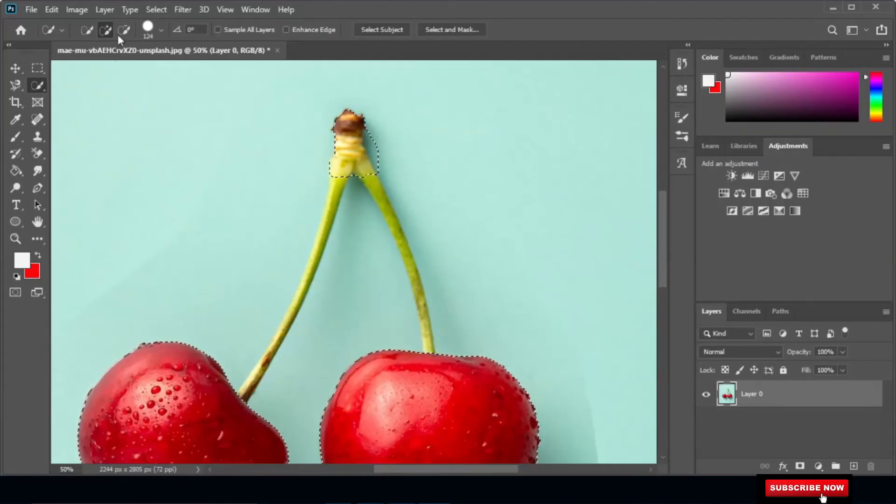
Reduce the Quick Selection brush to 83 px and add the base of the right stem to the selection.
click(161, 30)
drag(149, 65, 139, 69)
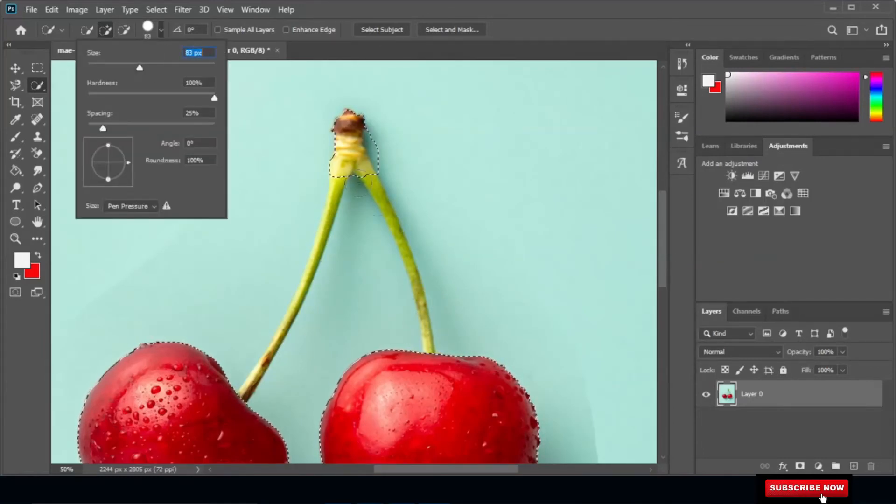
click(430, 347)
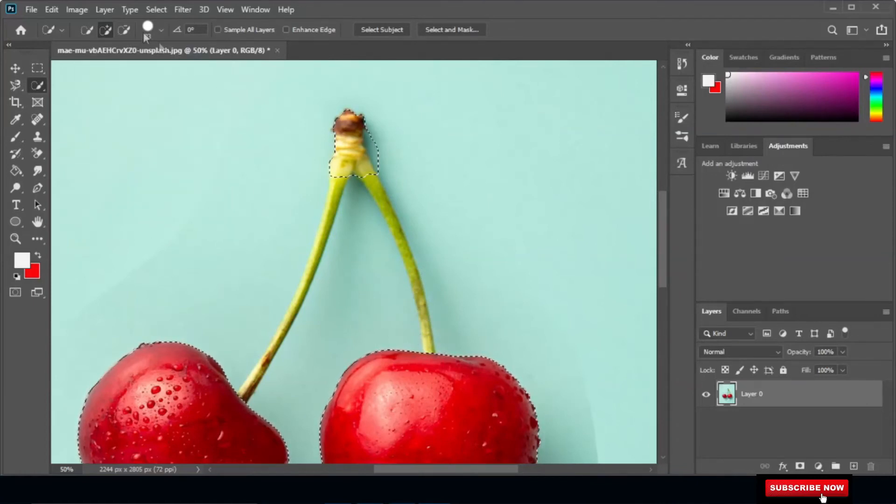
Try adding the right stem's lower part with a 48 px brush, then undo that addition.
click(158, 32)
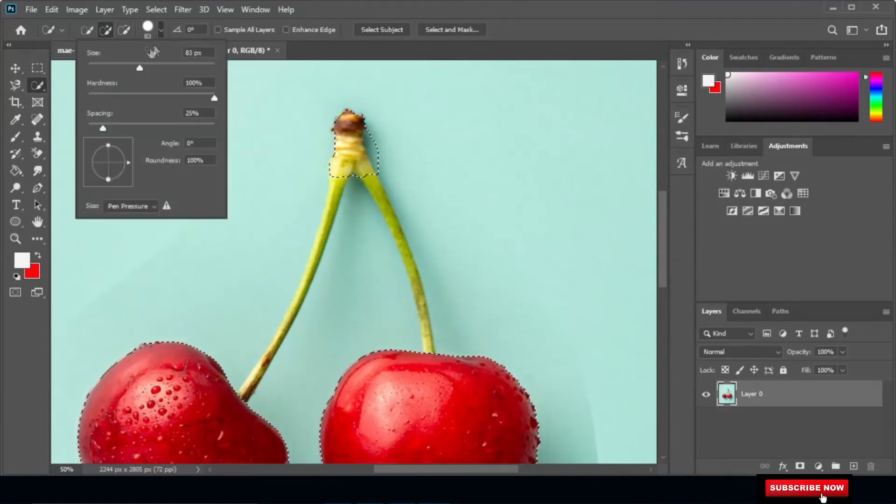
drag(124, 65, 117, 66)
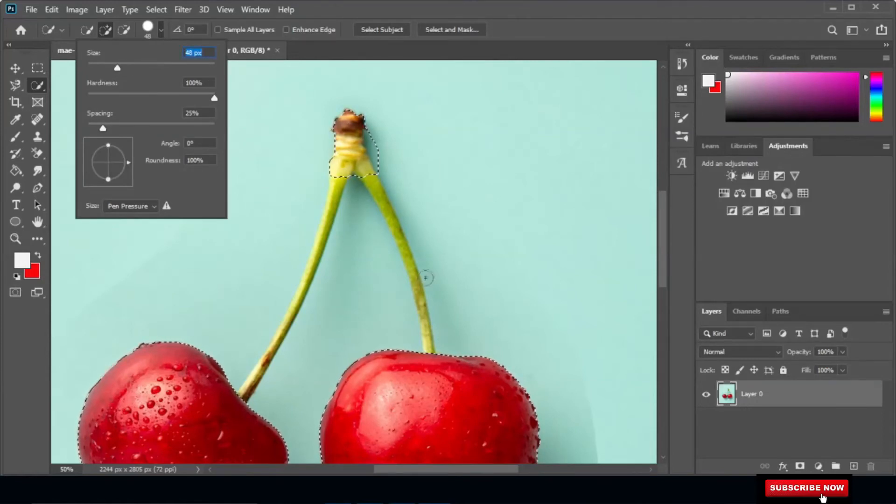
click(427, 341)
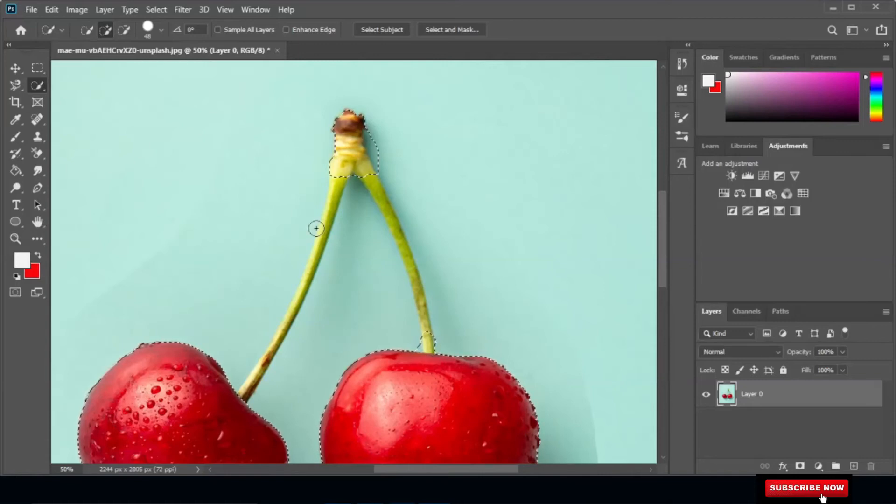
key(ctrl+z)
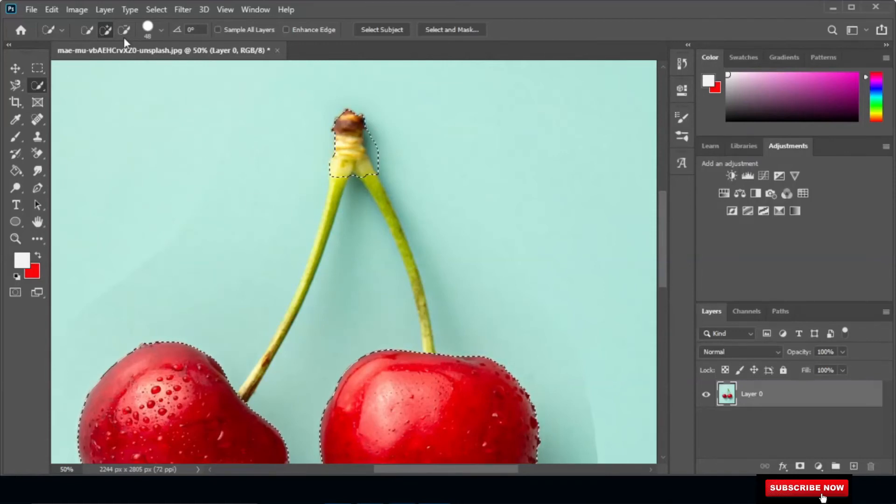
Set the Quick Selection brush to 35 px and add the right stem to the selection.
click(161, 31)
drag(105, 66, 104, 68)
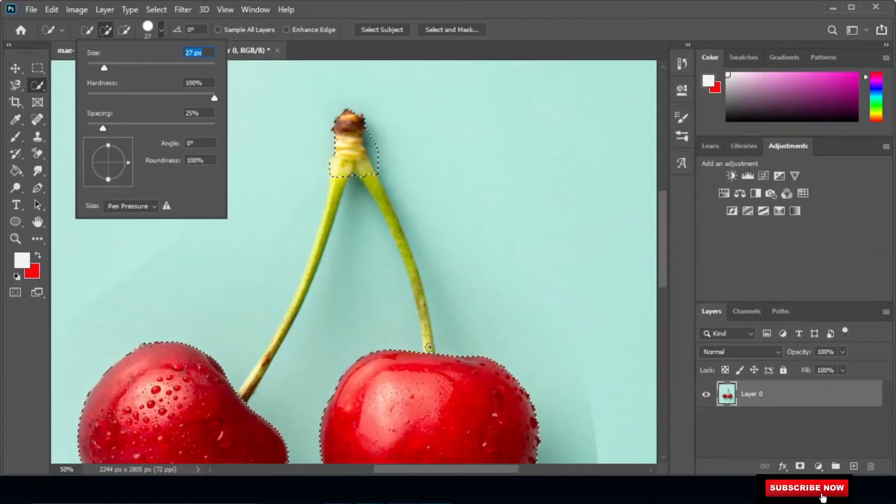
click(111, 66)
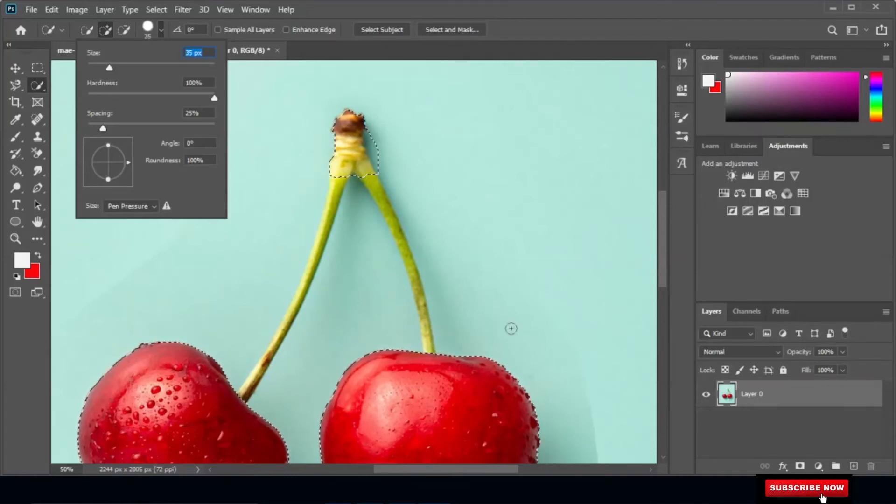
click(429, 348)
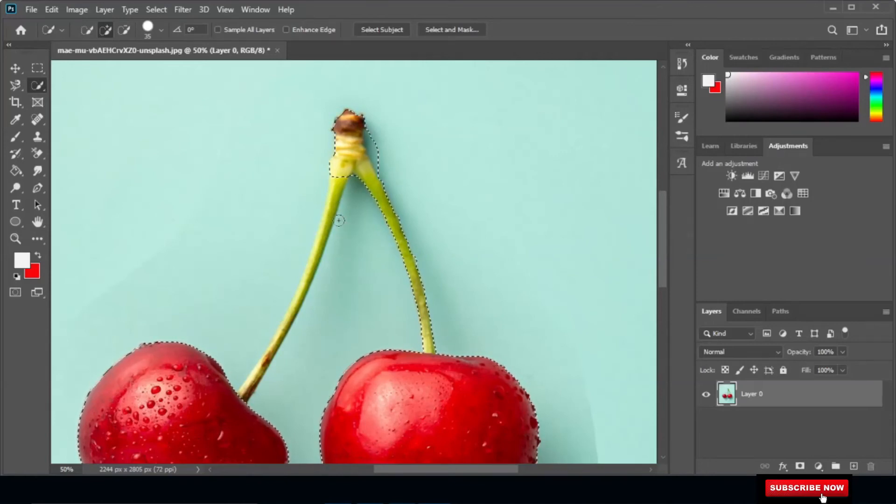
Add the left stem to the selection with brush strokes along its length.
drag(337, 190, 319, 245)
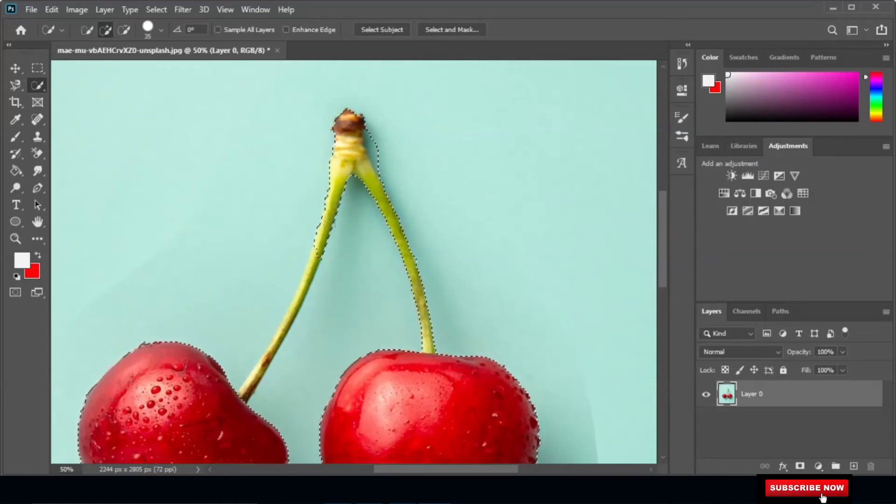
drag(317, 252, 308, 280)
drag(287, 318, 257, 375)
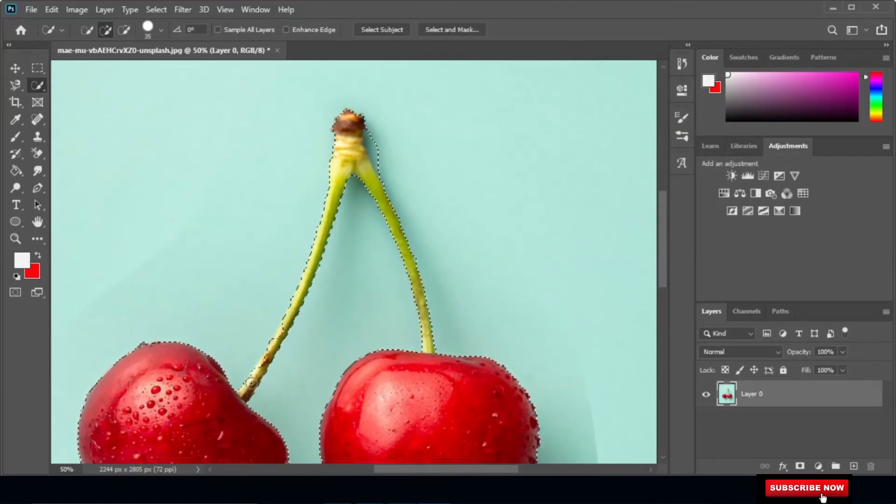
Switch to the Magic Wand tool and set its Tolerance to 25.
right_click(399, 181)
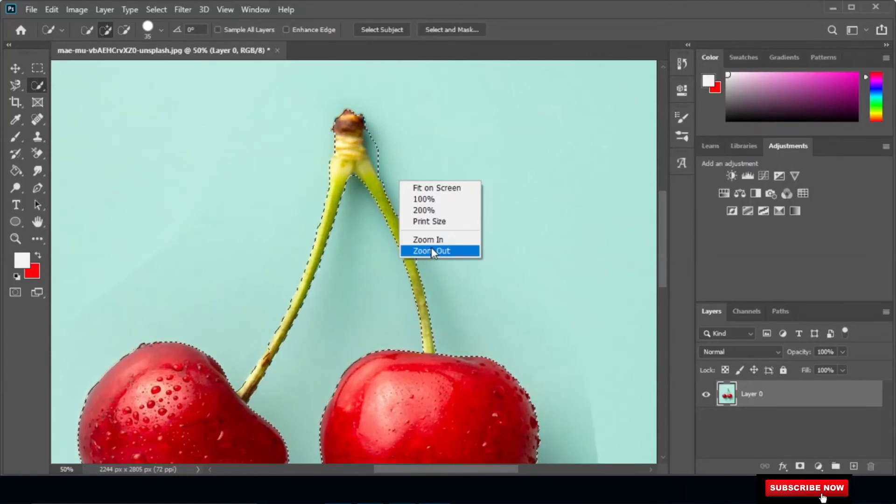
click(431, 250)
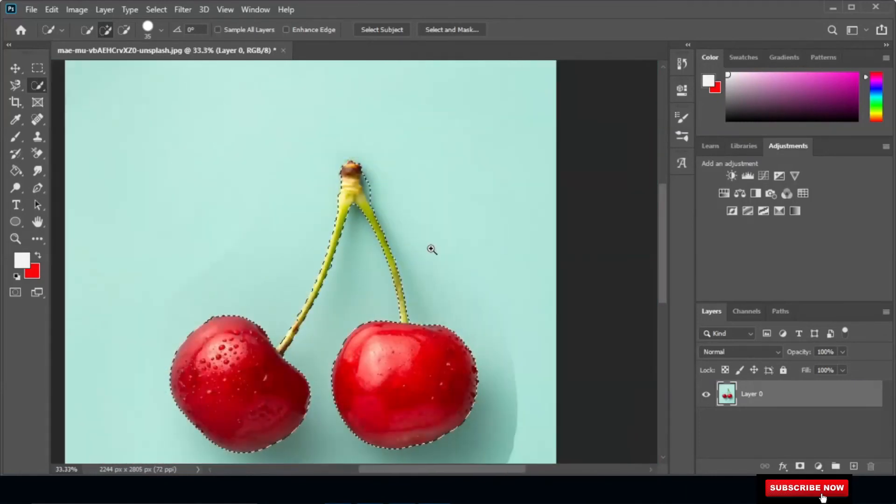
right_click(431, 251)
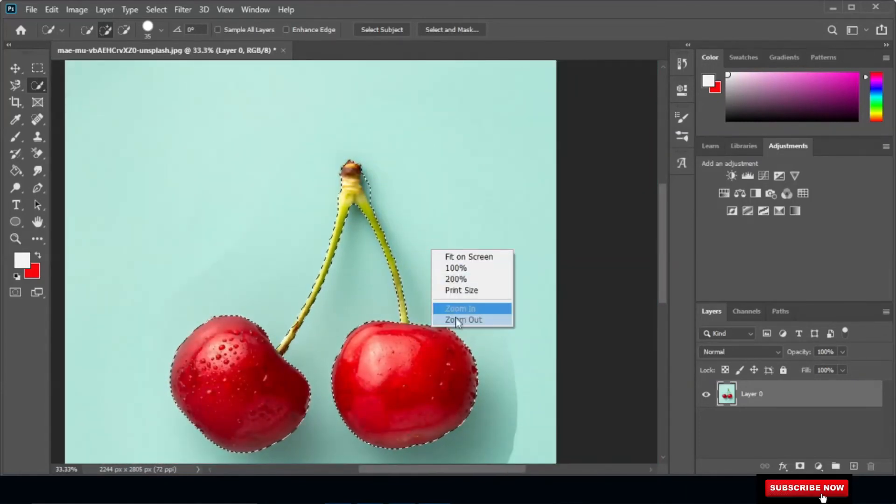
click(456, 320)
scroll(500, 260, down, 2)
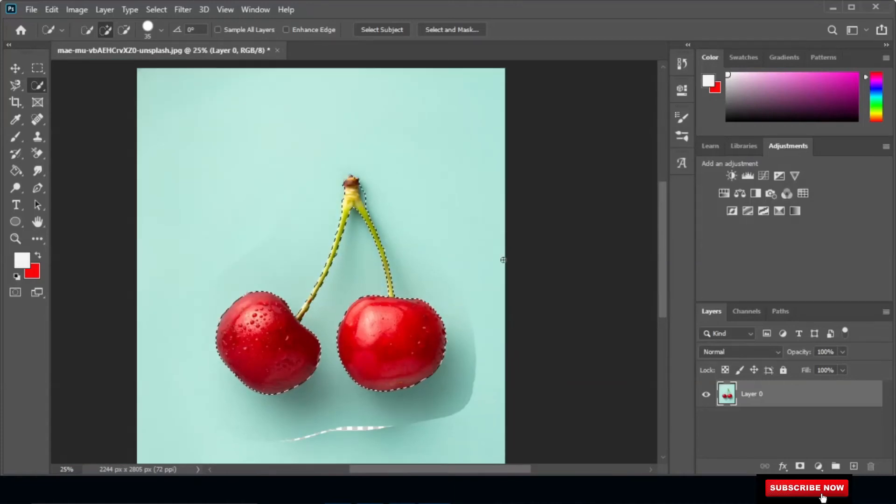
scroll(503, 260, down, 1)
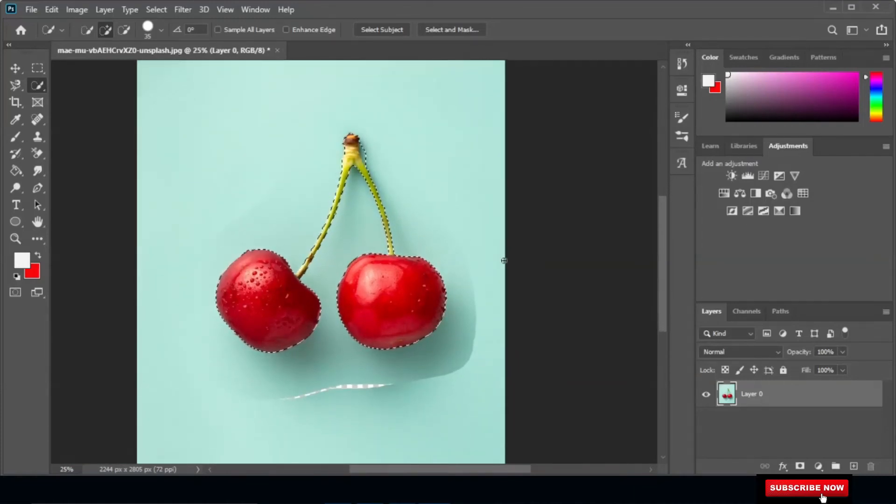
right_click(37, 85)
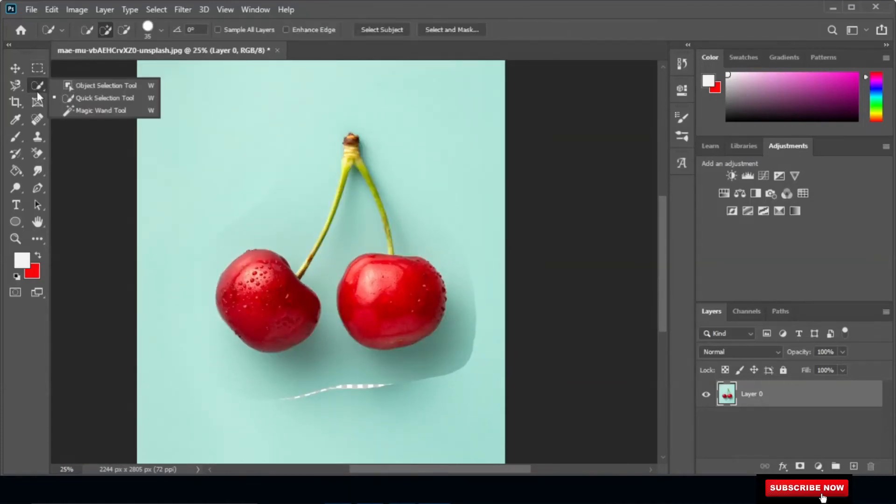
click(85, 112)
scroll(220, 169, down, 1)
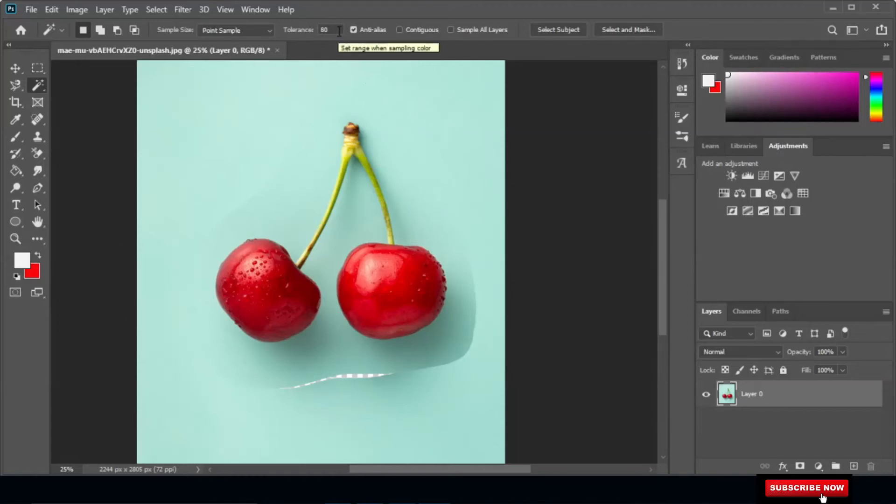
drag(333, 31, 317, 30)
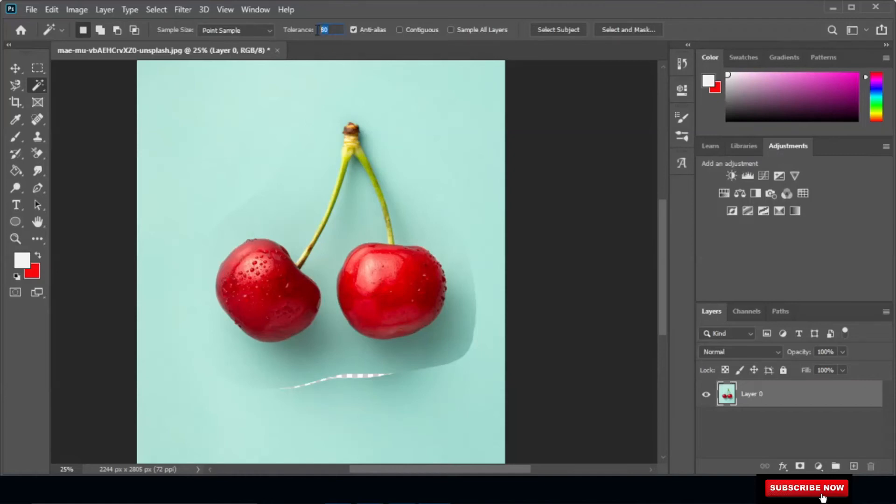
text(25)
Sample the teal background at several points with the Magic Wand, deselecting after each try.
click(453, 135)
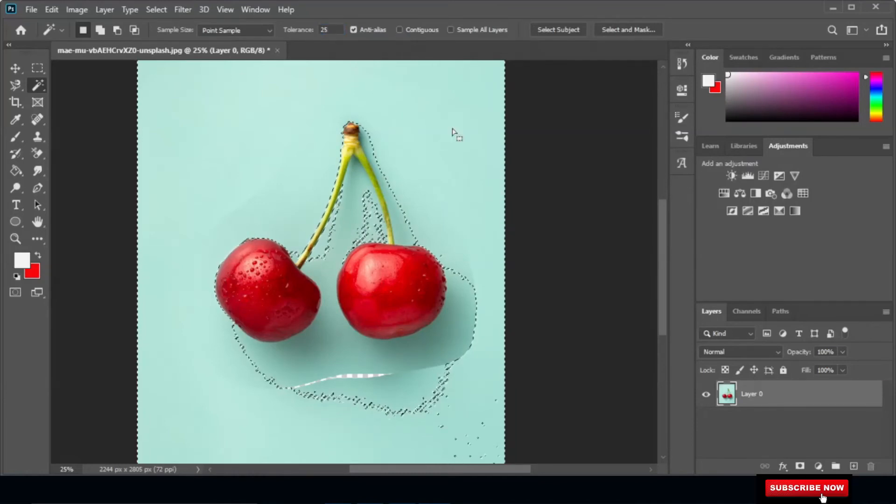
key(ctrl+d)
click(185, 113)
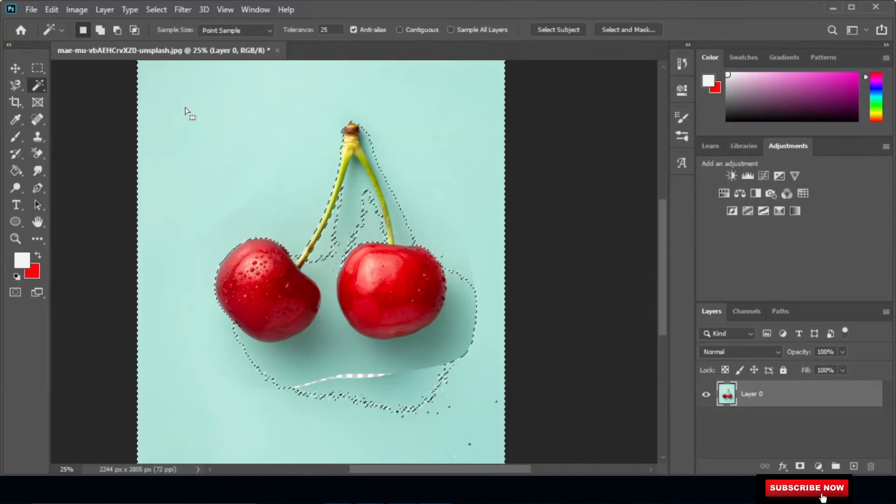
key(ctrl+d)
click(329, 441)
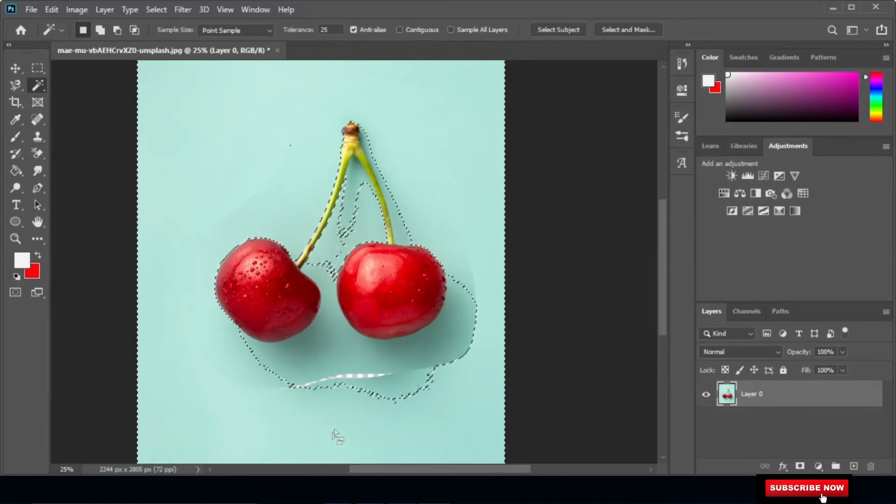
scroll(336, 434, down, 2)
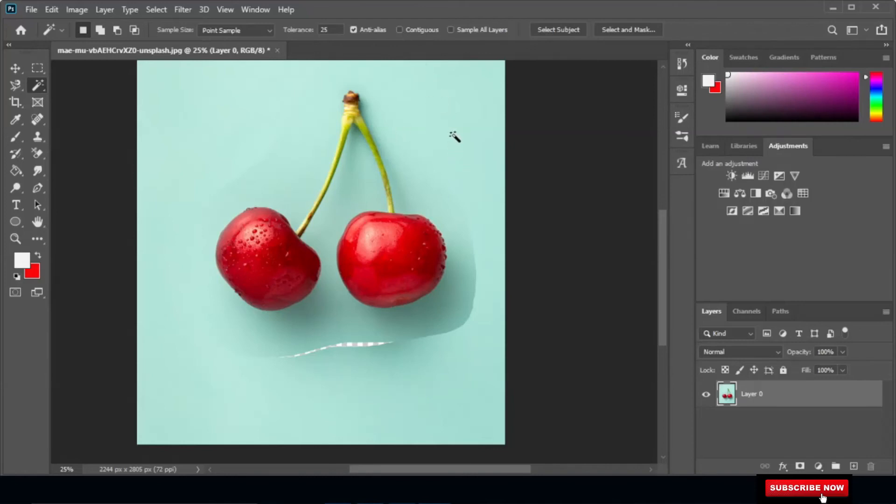
click(460, 94)
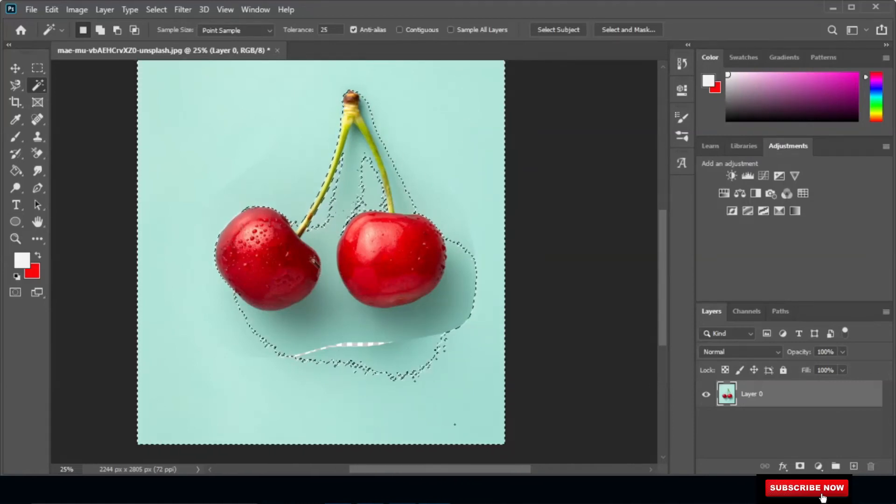
click(40, 67)
click(266, 122)
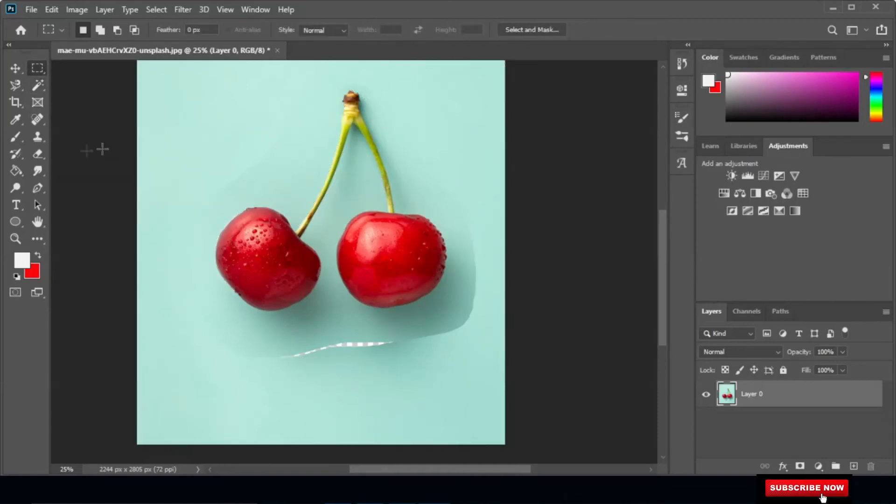
Erase a small spot in the gap between the two cherries with the Eraser tool.
click(39, 158)
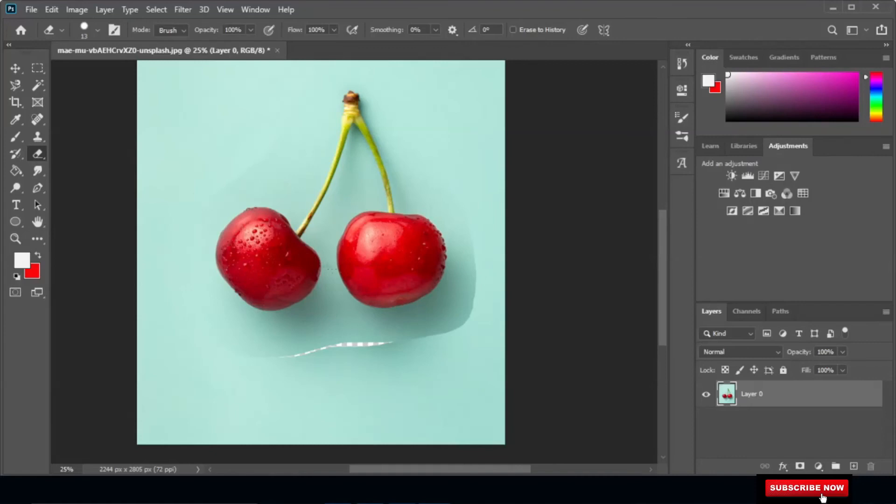
mouse_move(320, 269)
mouse_down()
mouse_move(339, 267)
mouse_move(318, 266)
mouse_move(338, 266)
mouse_move(325, 268)
mouse_up()
Select the background with the Magic Wand, then enable Contiguous and select the background again.
click(39, 86)
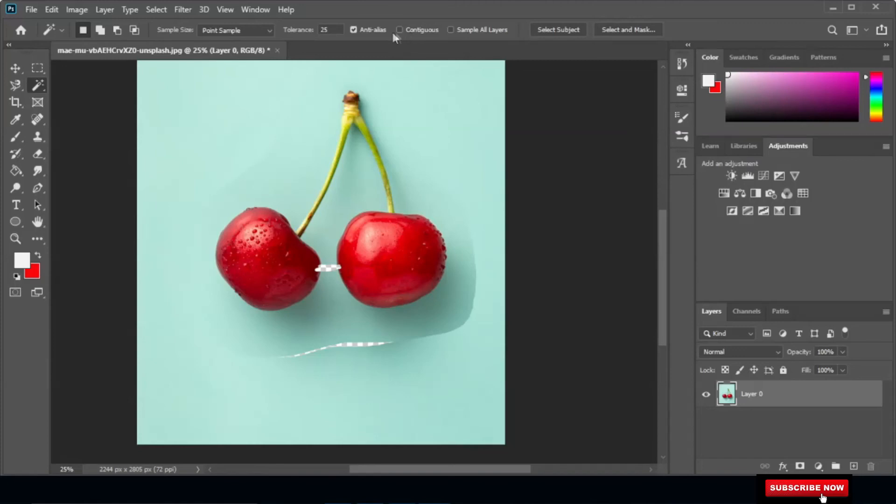
click(452, 113)
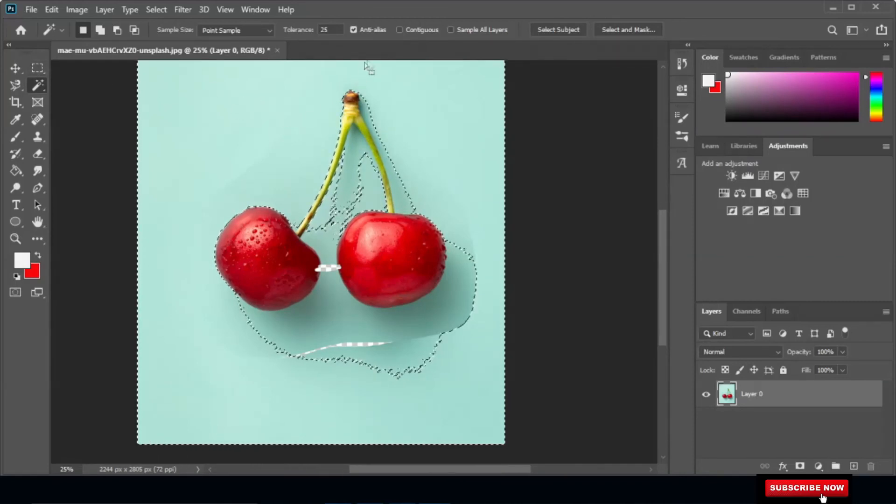
click(400, 30)
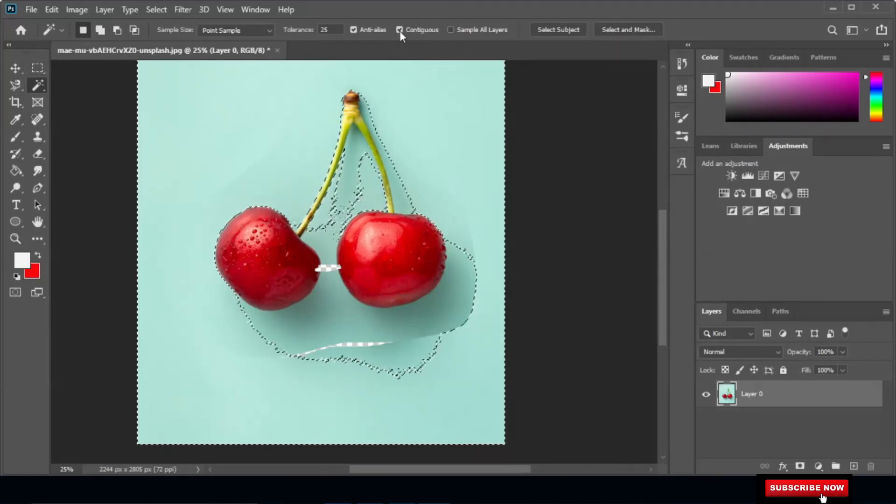
click(448, 113)
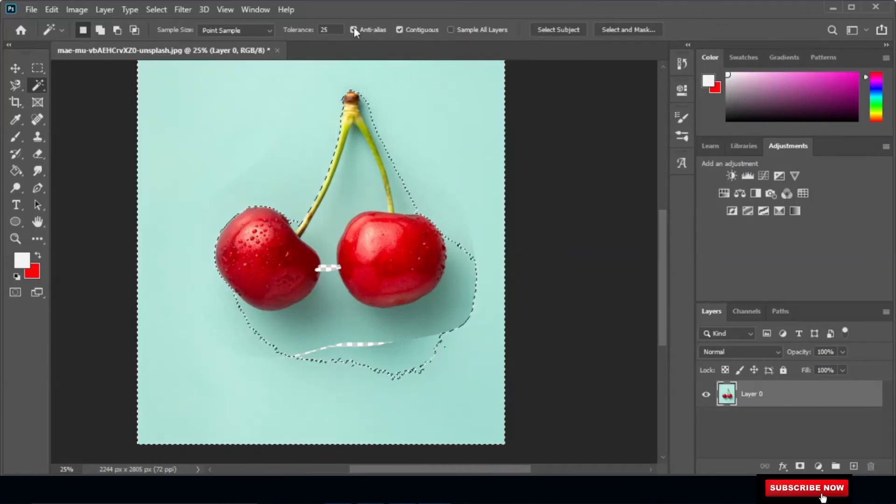
Select the cherries automatically with Select Subject, then clear the selection.
click(568, 32)
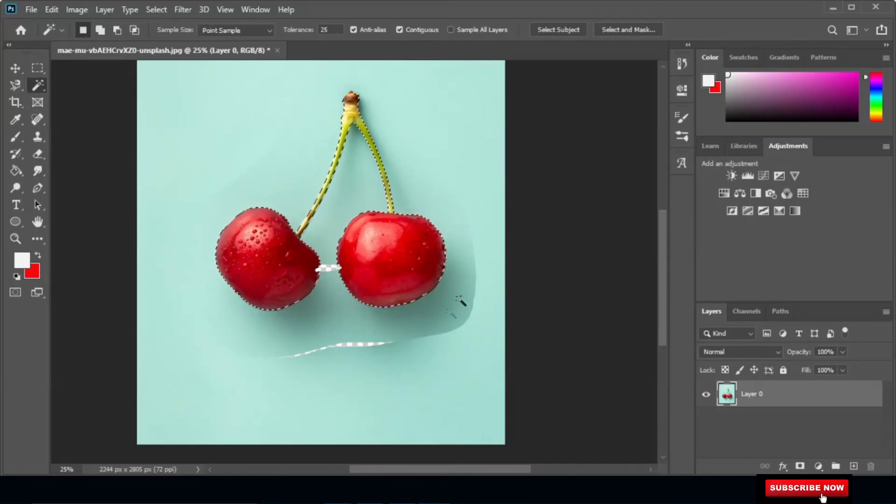
click(439, 180)
click(439, 182)
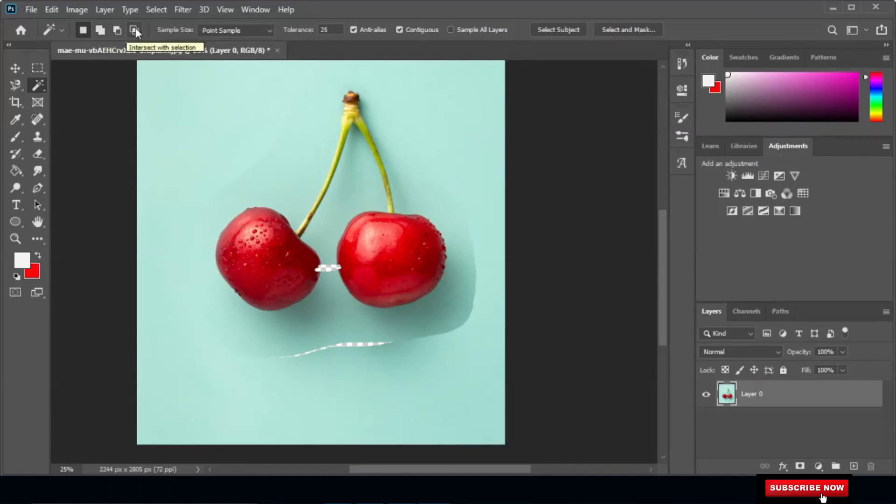
Switch to Add to selection mode and add the background and the lower background area.
click(99, 29)
click(214, 110)
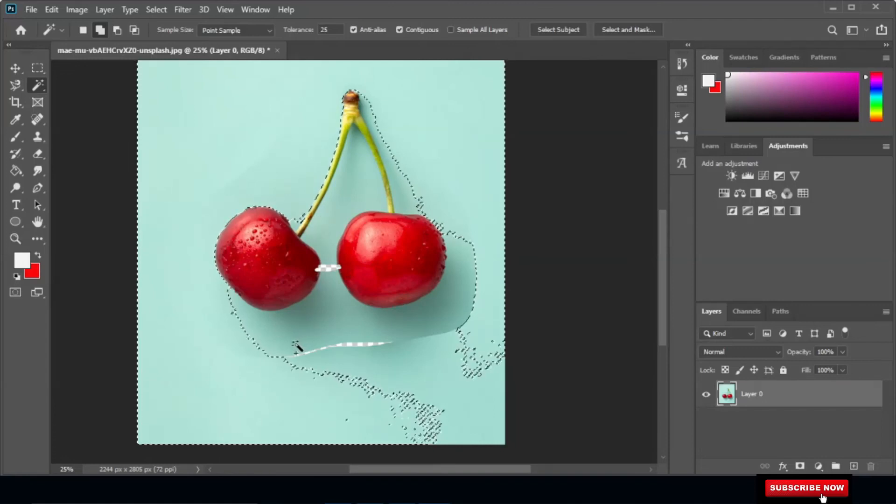
click(314, 322)
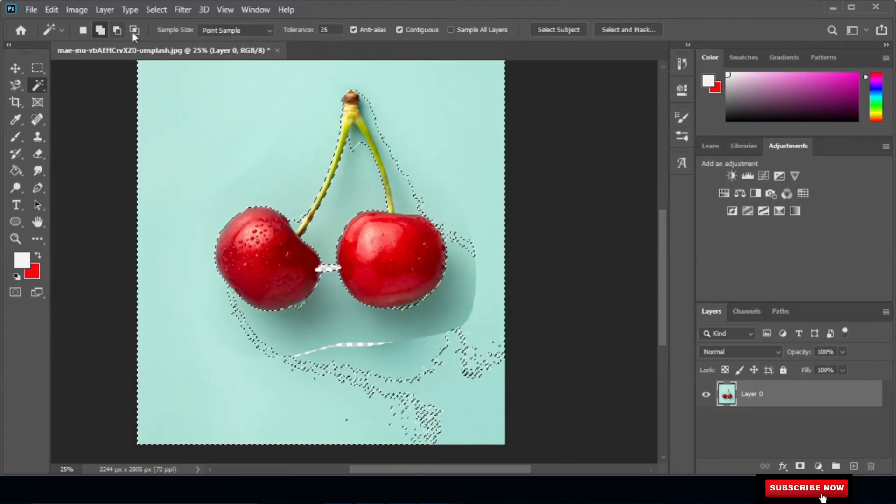
Switch to Subtract from selection mode and remove the background and shadow areas from the selection.
click(119, 30)
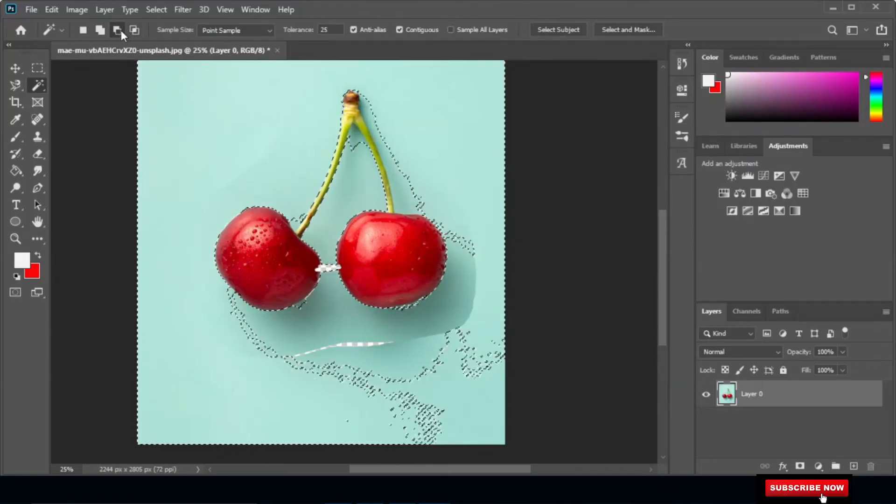
click(219, 108)
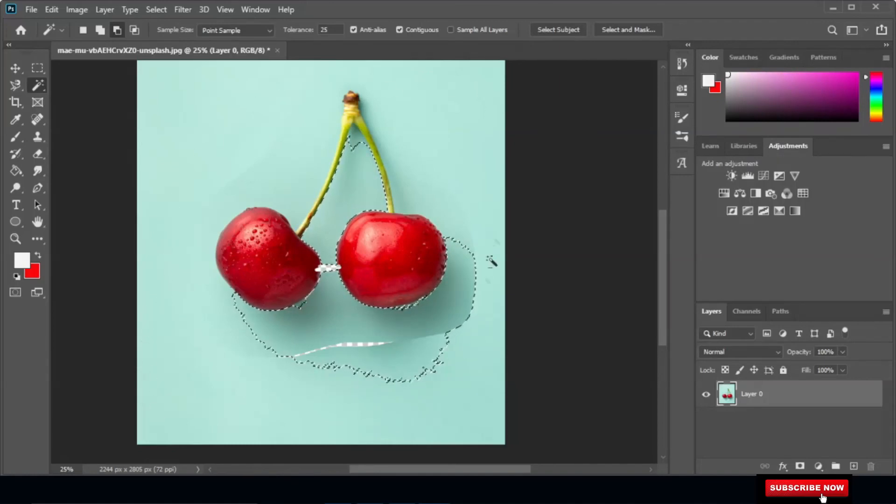
click(451, 315)
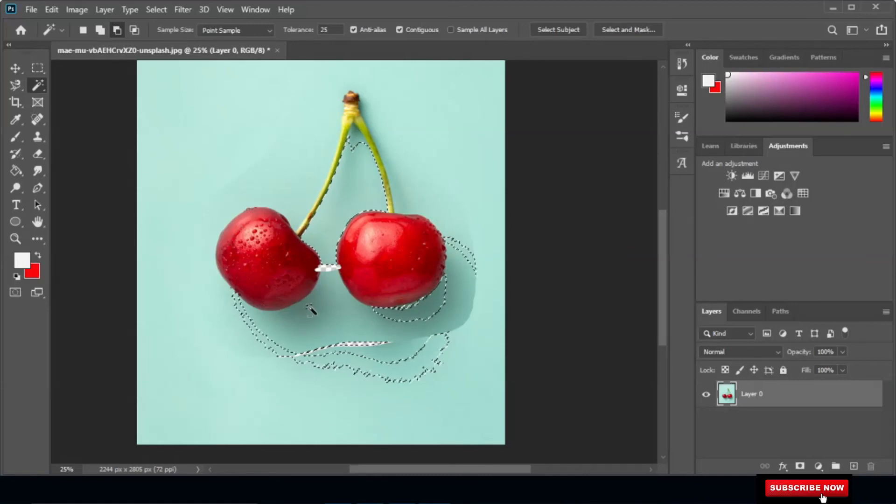
click(418, 374)
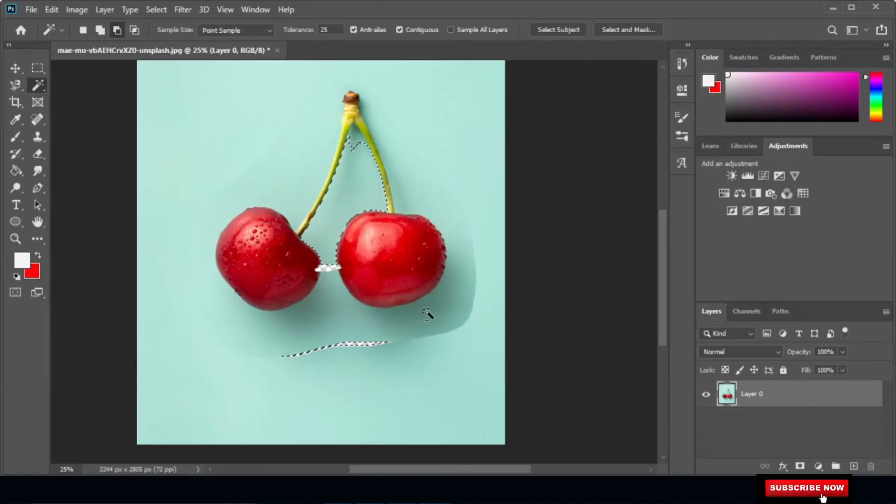
click(344, 196)
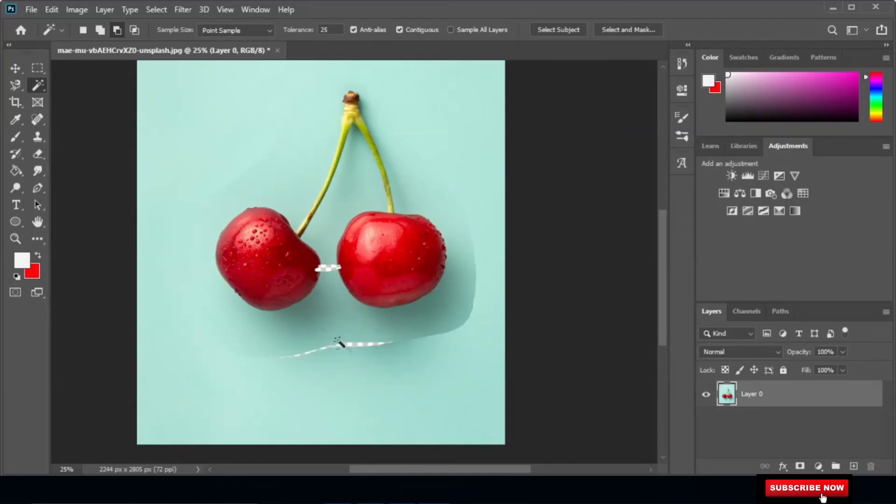
Add the background and shadow to the selection, then intersect it with the shadow beside the right cherry.
click(138, 30)
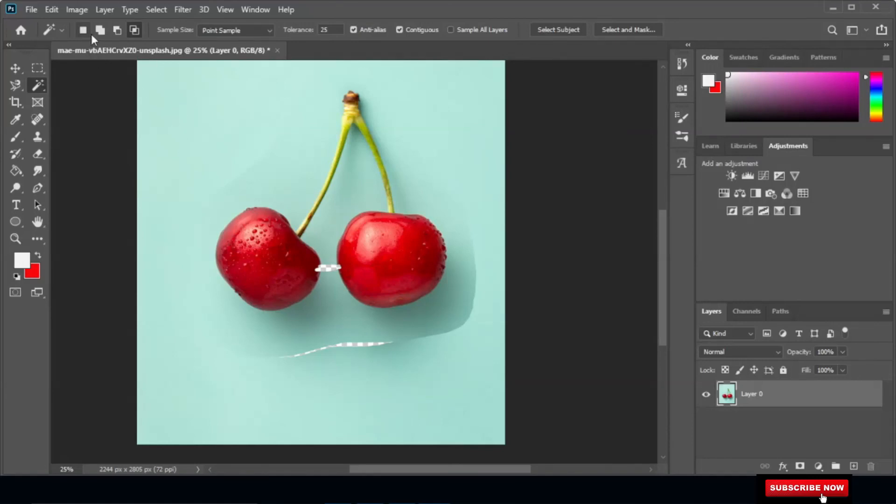
click(99, 30)
click(152, 121)
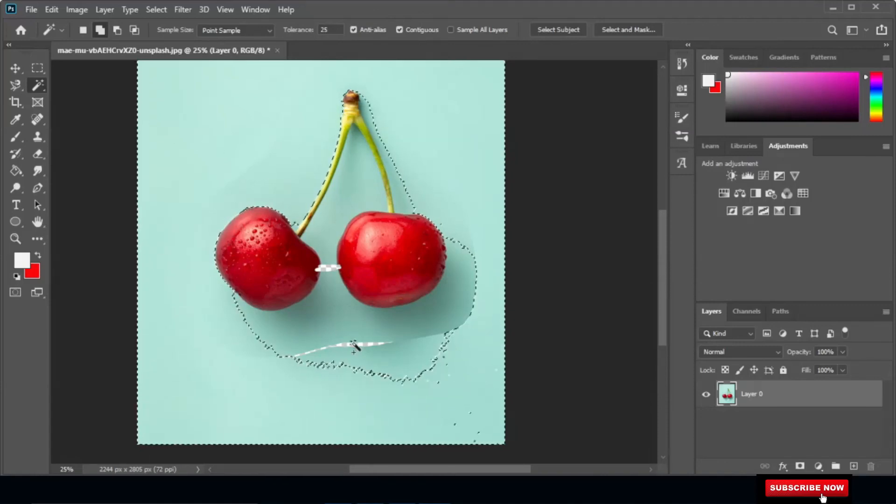
click(406, 344)
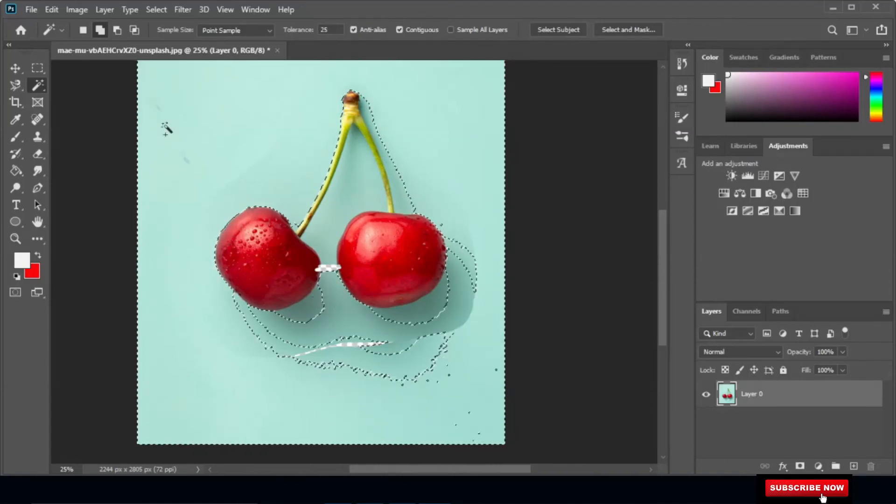
click(134, 30)
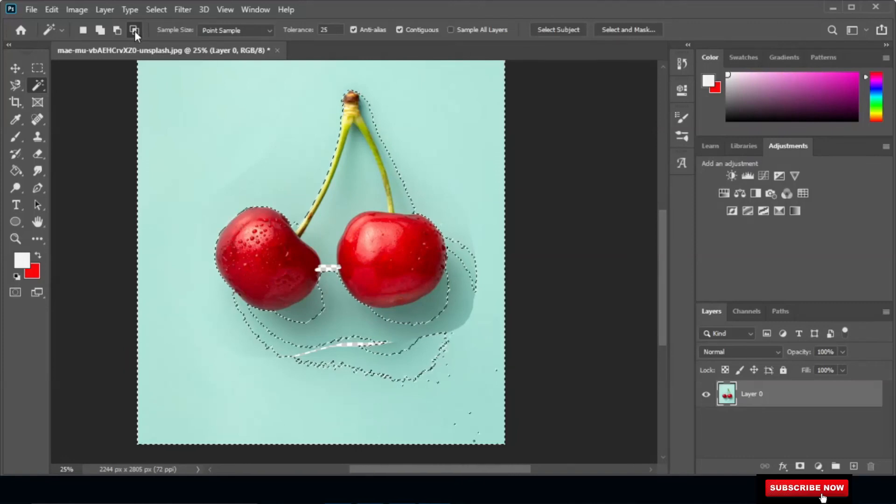
click(460, 315)
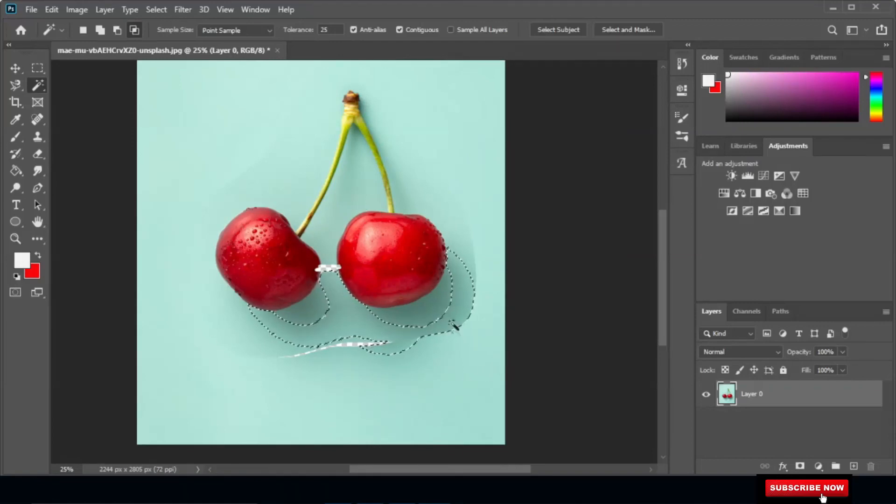
Set the Magic Wand Sample Size to Point Sample.
click(267, 29)
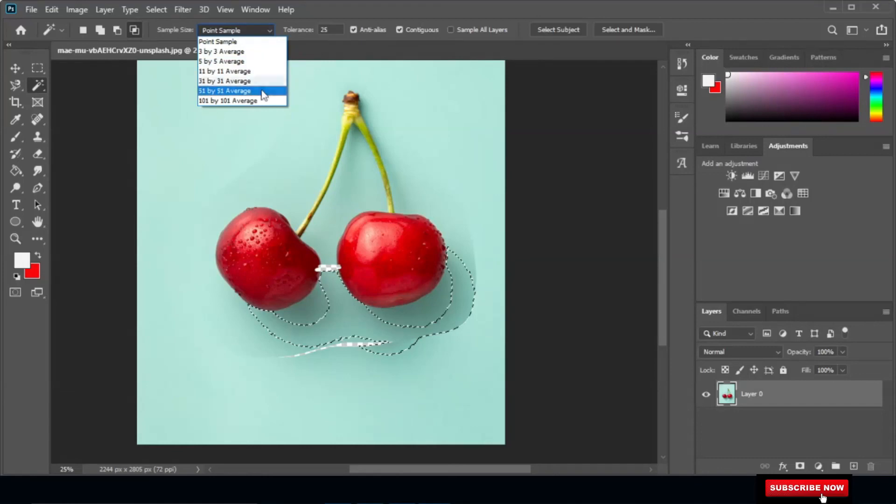
click(256, 42)
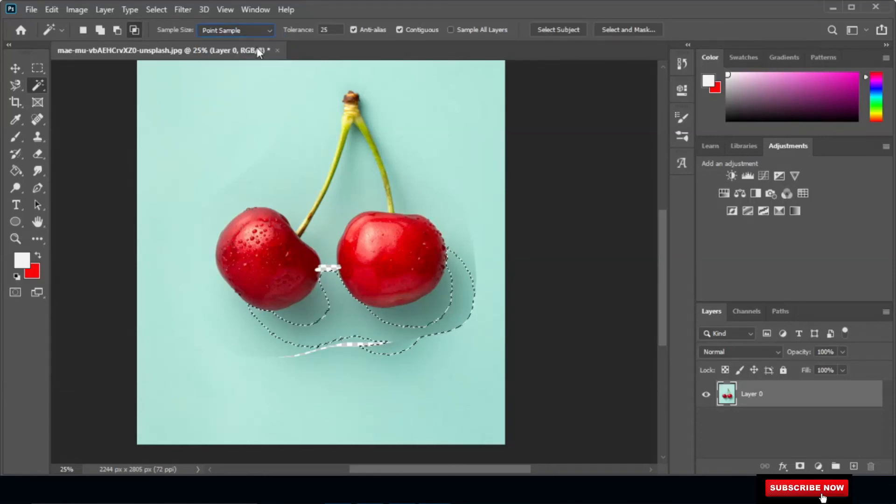